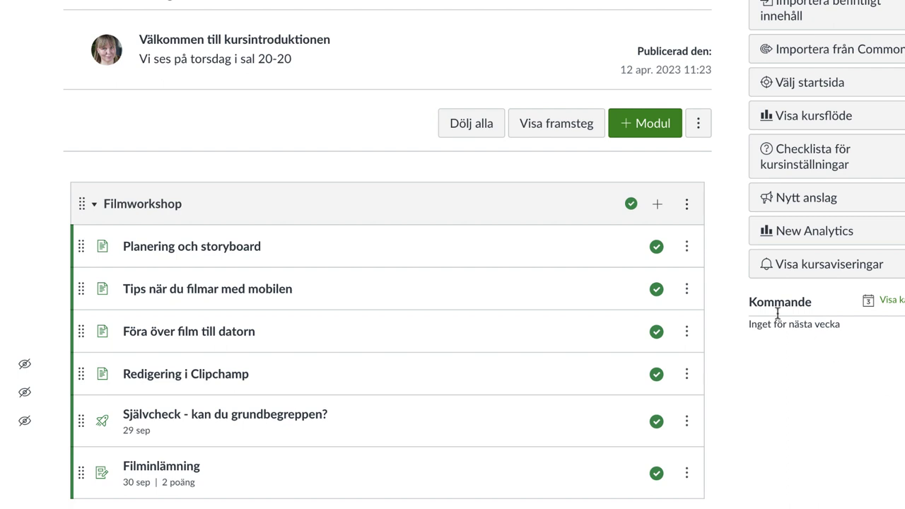
Step: Add a requirement to the Filmworkshop module for the item "Självcheck - kan du grundbegreppen?"
{"action": "left_click", "coordinate": [686, 204]}
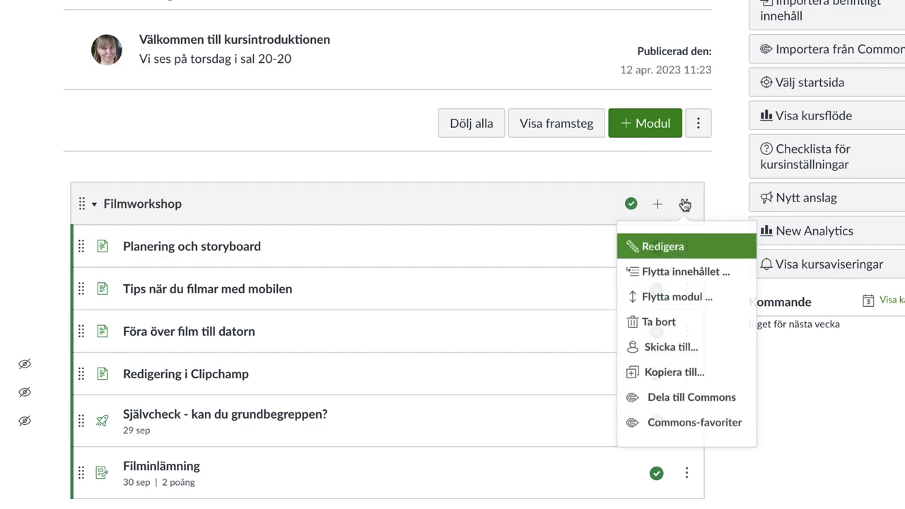
{"action": "left_click", "coordinate": [669, 248]}
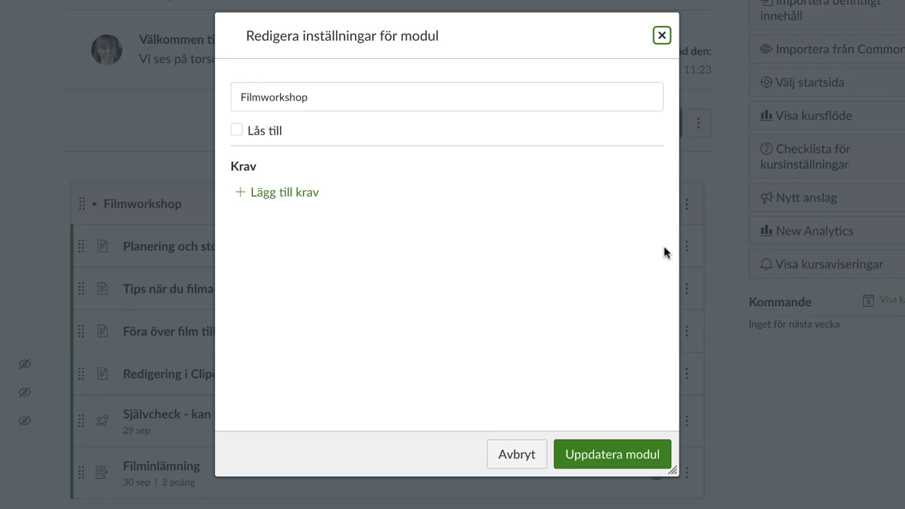
{"action": "left_click", "coordinate": [312, 198]}
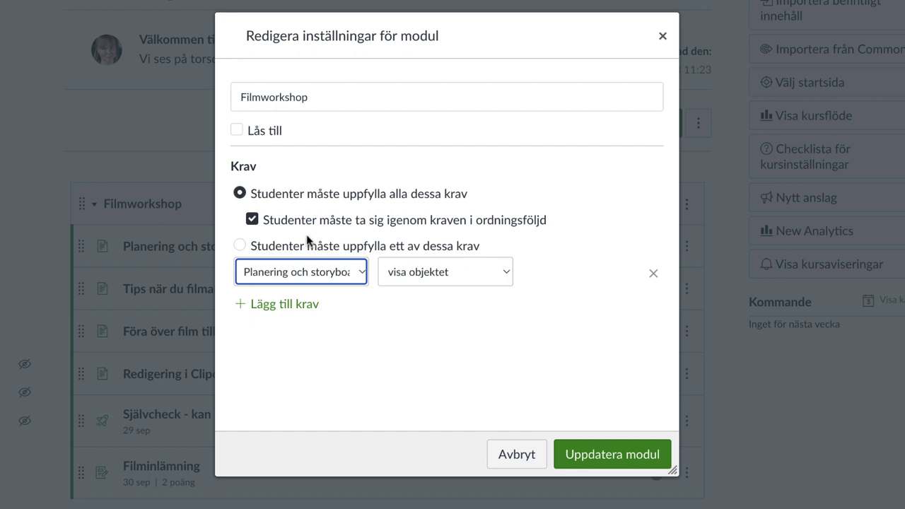
{"action": "left_click", "coordinate": [356, 272]}
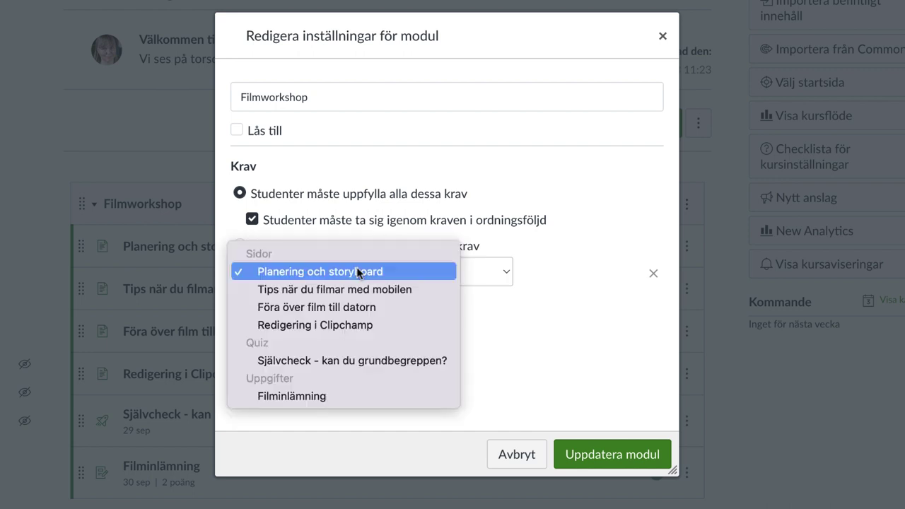
{"action": "left_click", "coordinate": [353, 360]}
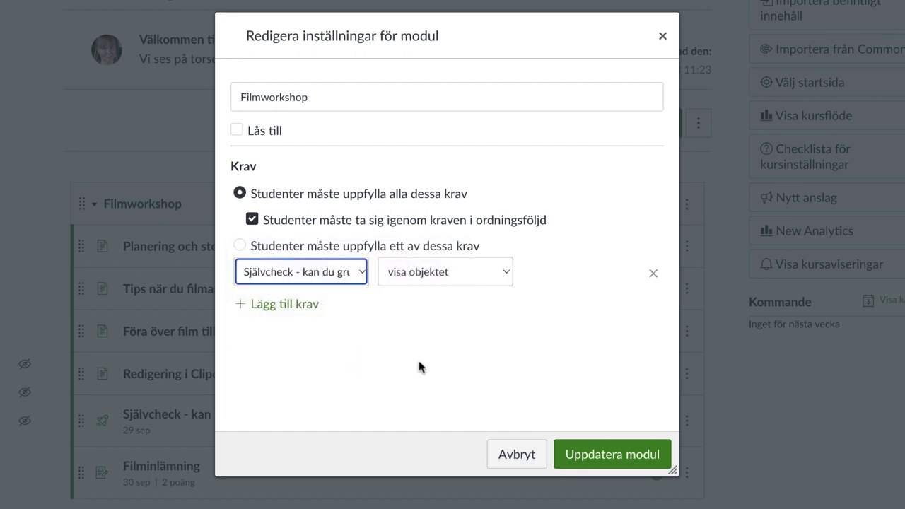
Step: Set the Självcheck requirement to "få minst" 9 points and update the module, letting students continue in the course
{"action": "left_click", "coordinate": [439, 279]}
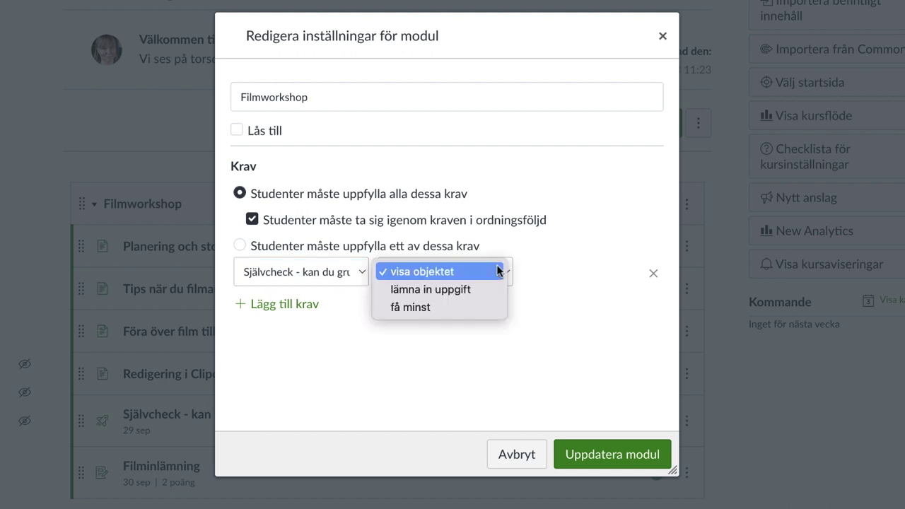
{"action": "left_click", "coordinate": [450, 307]}
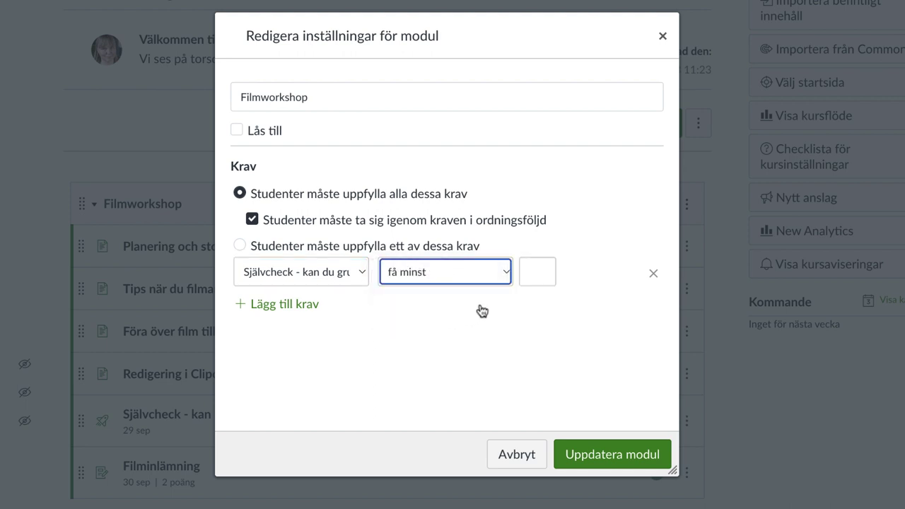
{"action": "left_click", "coordinate": [532, 273]}
{"action": "type", "text": "9"}
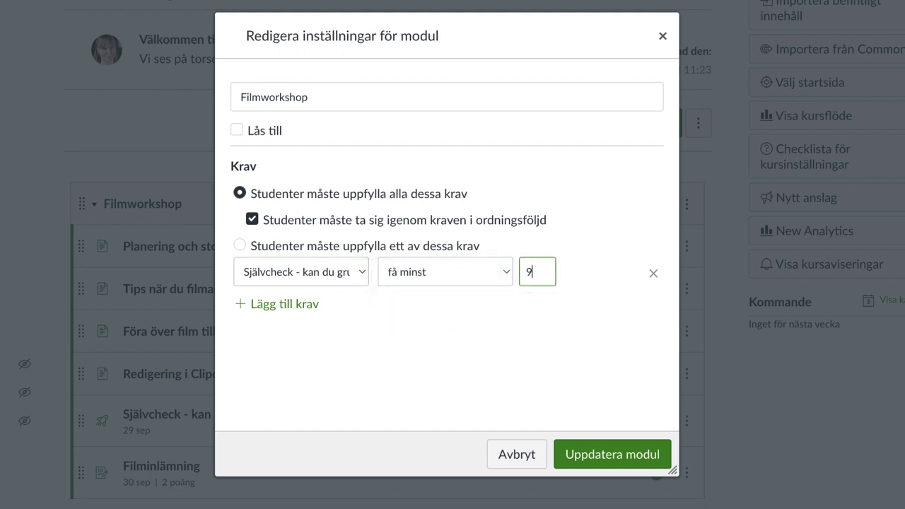
{"action": "left_click", "coordinate": [606, 454]}
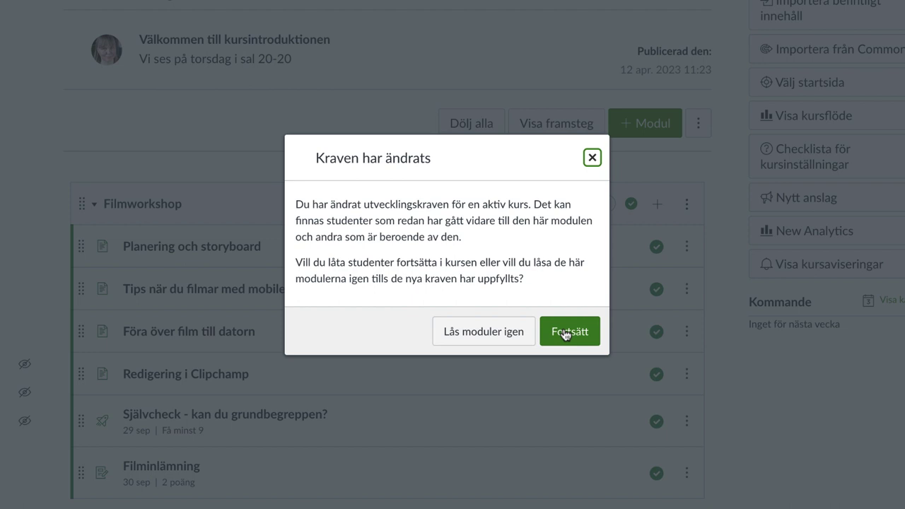
{"action": "left_click", "coordinate": [565, 333]}
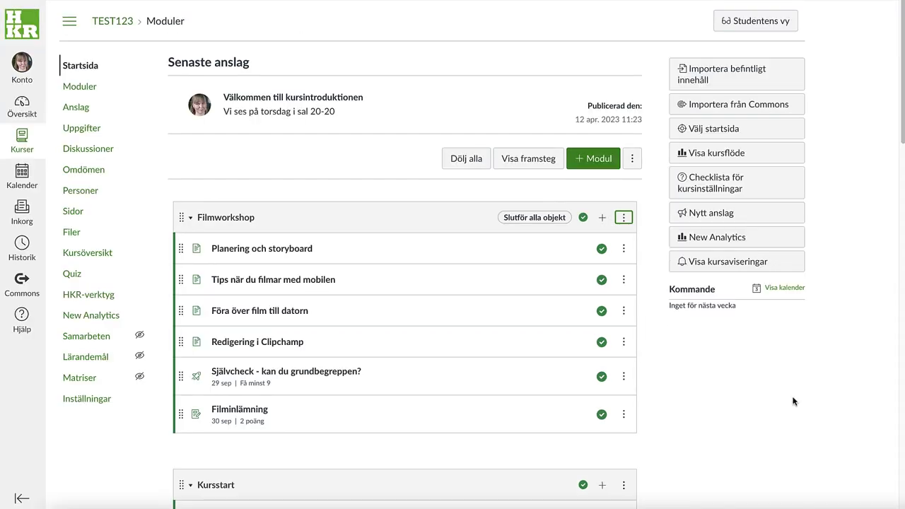
Step: Examine the Filmworkshop module in student view and return to the teacher view
{"action": "left_click", "coordinate": [740, 32]}
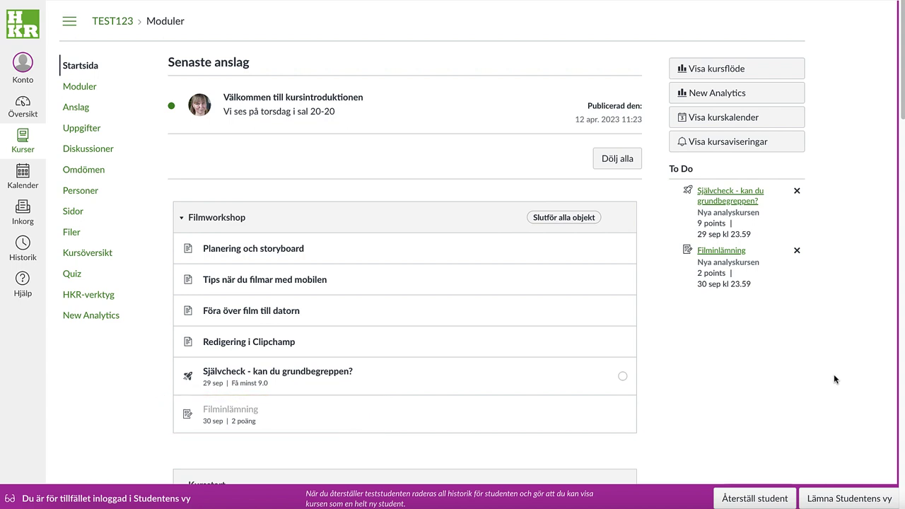
{"action": "left_click", "coordinate": [859, 503]}
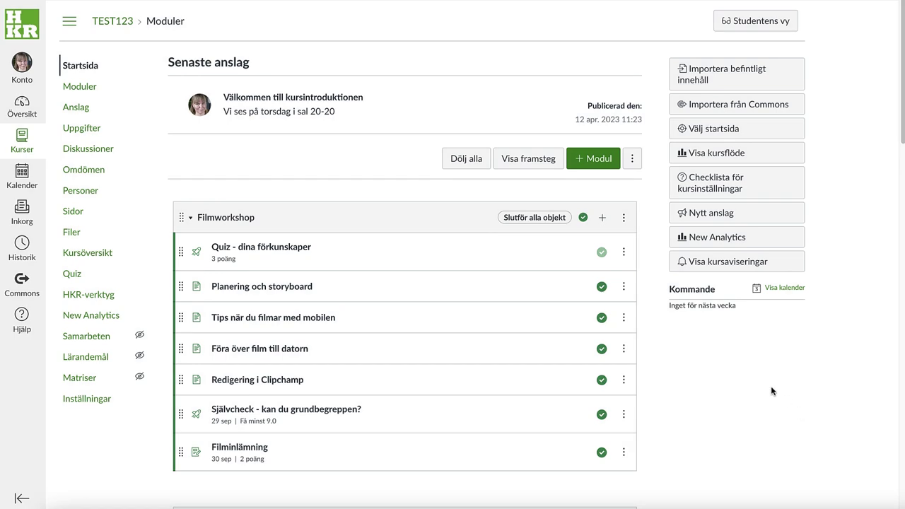
Step: Add a "lämna in uppgift" requirement for "Quiz - dina förkunskaper" to Filmworkshop and update the module, letting students continue
{"action": "left_click", "coordinate": [625, 219]}
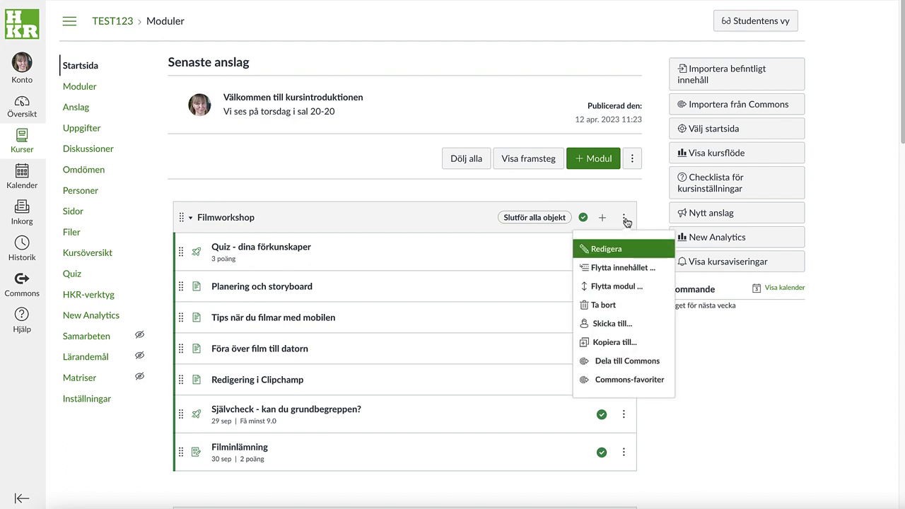
{"action": "left_click", "coordinate": [606, 253]}
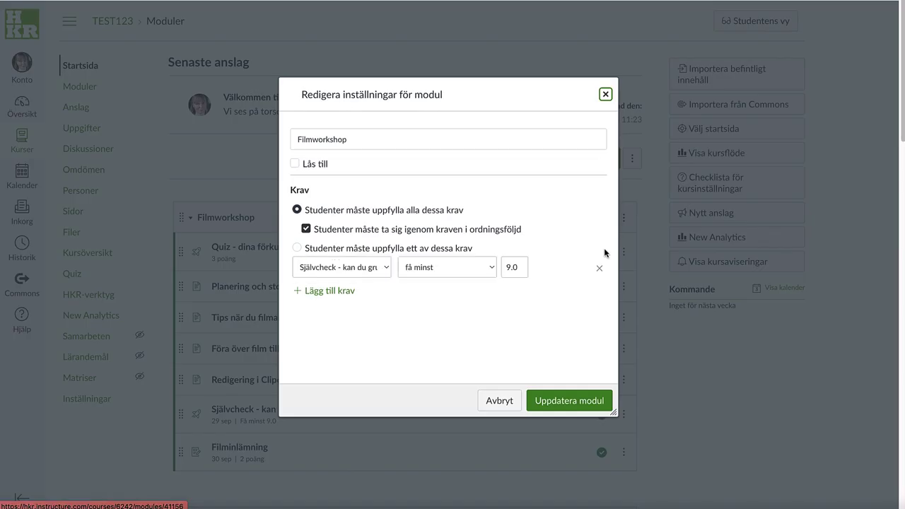
{"action": "left_click", "coordinate": [343, 297]}
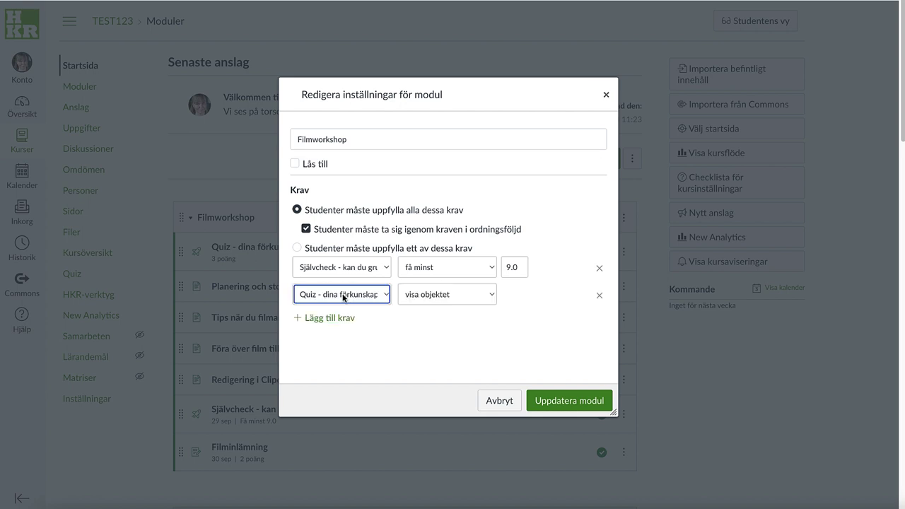
{"action": "left_click", "coordinate": [384, 295]}
{"action": "left_click", "coordinate": [387, 296]}
{"action": "left_click", "coordinate": [493, 295]}
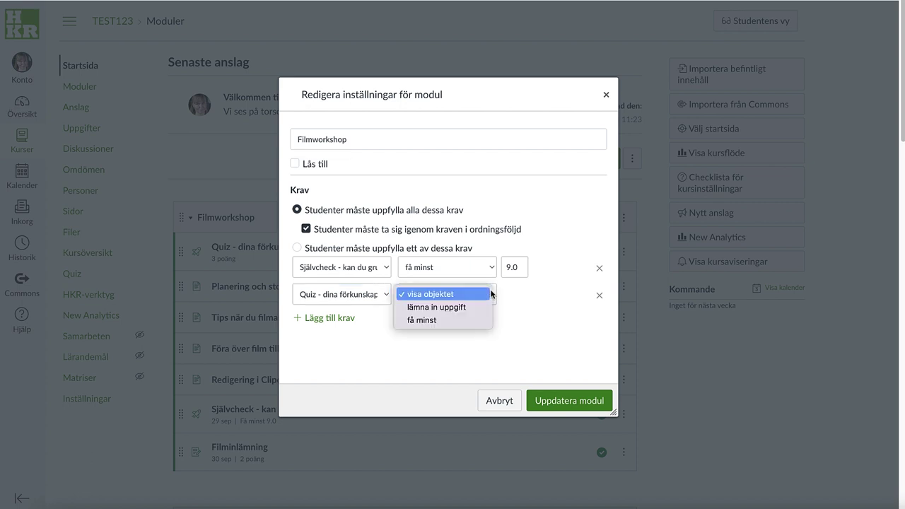
{"action": "left_click", "coordinate": [468, 307]}
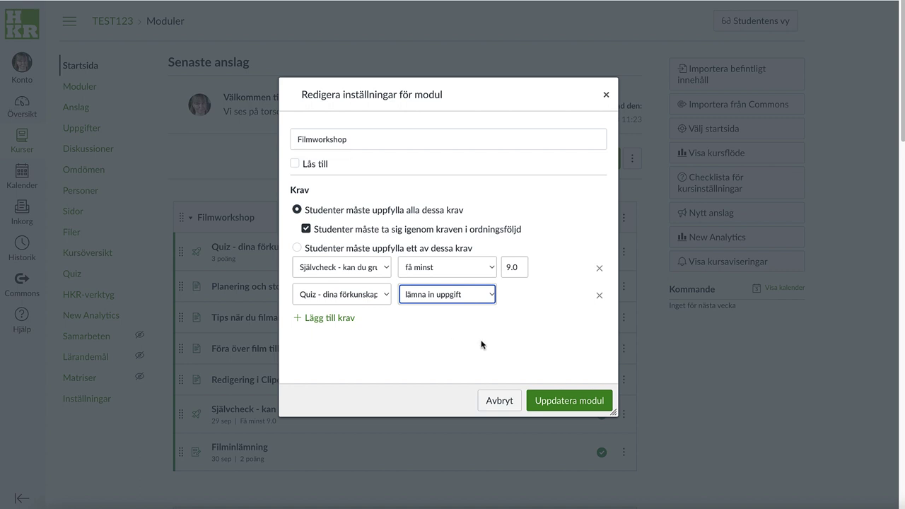
{"action": "left_click", "coordinate": [584, 403]}
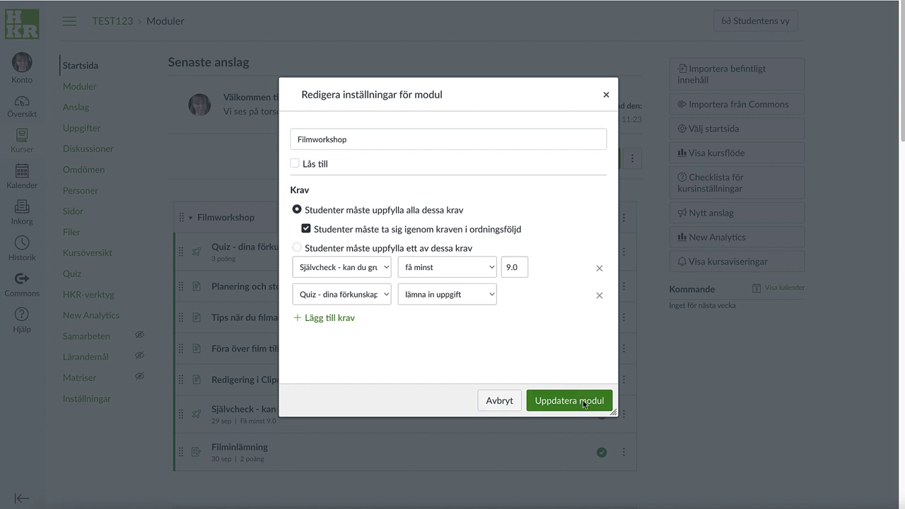
{"action": "left_click", "coordinate": [538, 309]}
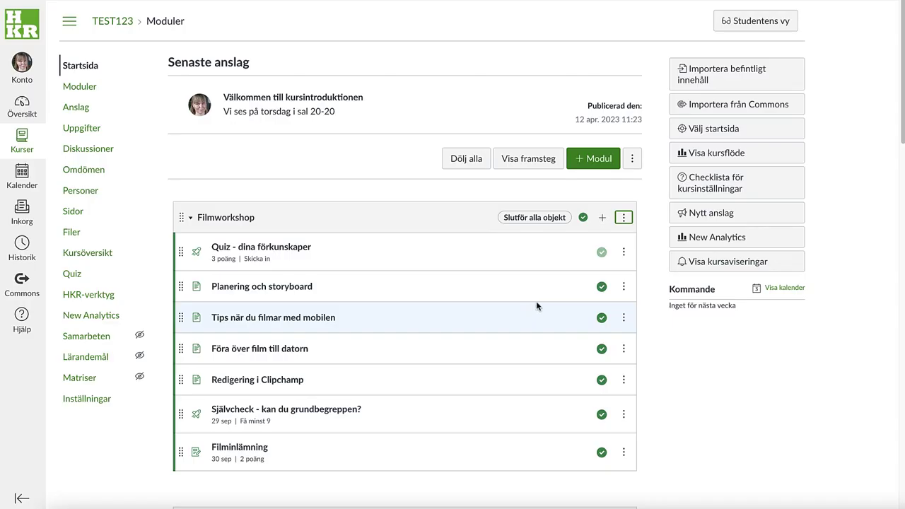
Step: Examine how the quiz submission requirement appears in the Filmworkshop module in student view
{"action": "left_click", "coordinate": [753, 28]}
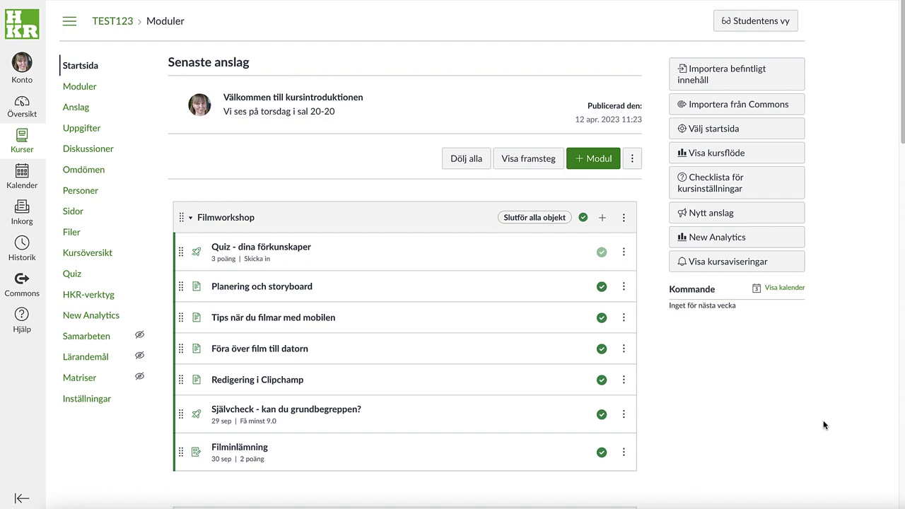
Step: Add "visa objektet" requirements to the Filmworkshop module for "Planering och storyboard" and "Tips när du filmar med mobilen"
{"action": "left_click", "coordinate": [624, 219]}
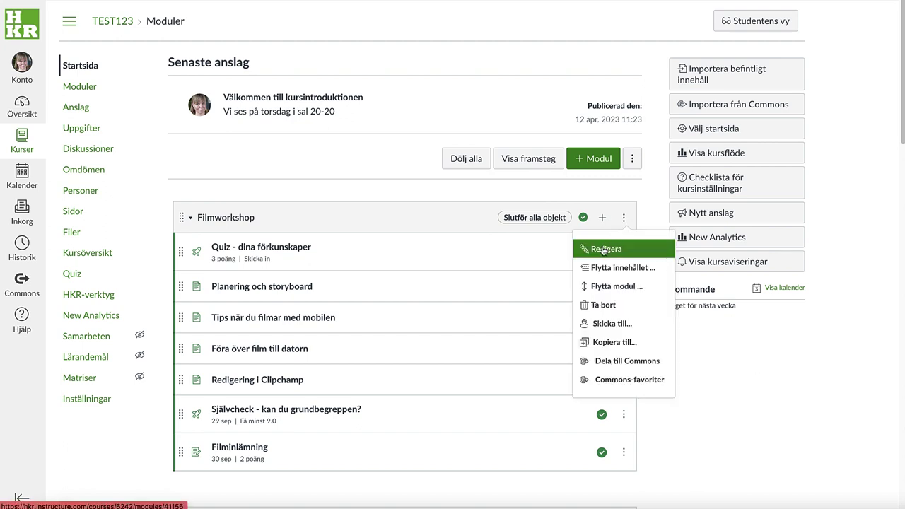
{"action": "left_click", "coordinate": [602, 251]}
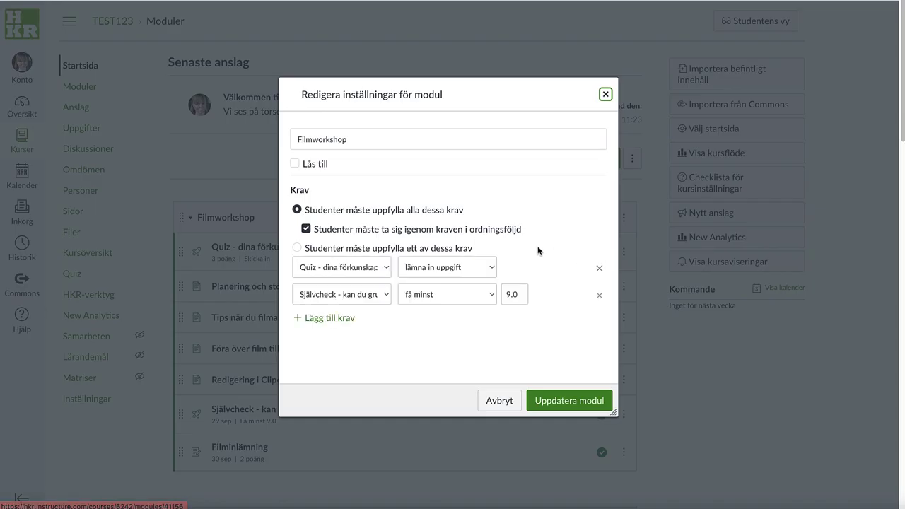
{"action": "left_click", "coordinate": [339, 320]}
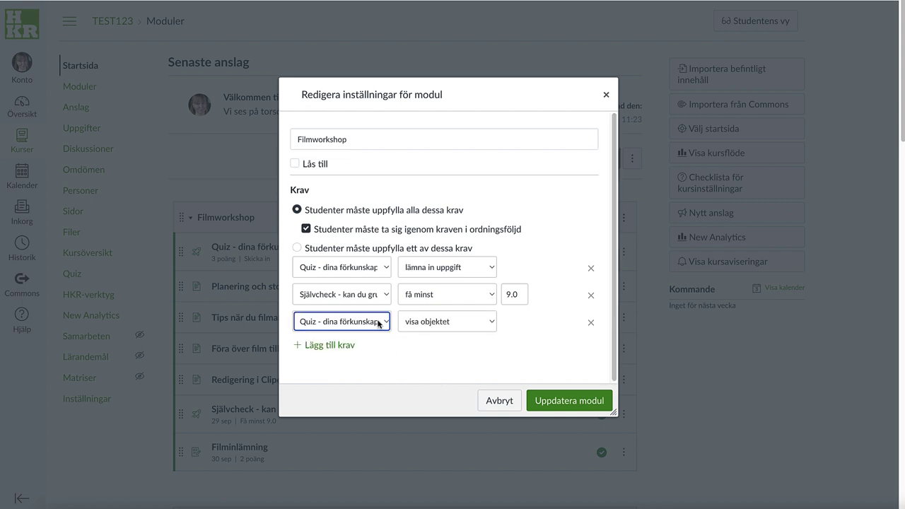
{"action": "left_click", "coordinate": [378, 321]}
{"action": "left_click", "coordinate": [362, 360]}
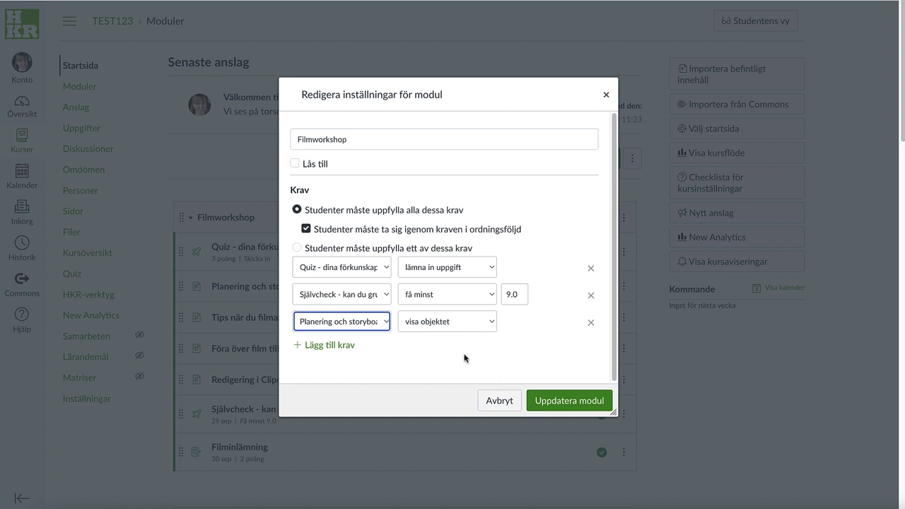
{"action": "left_click", "coordinate": [331, 346]}
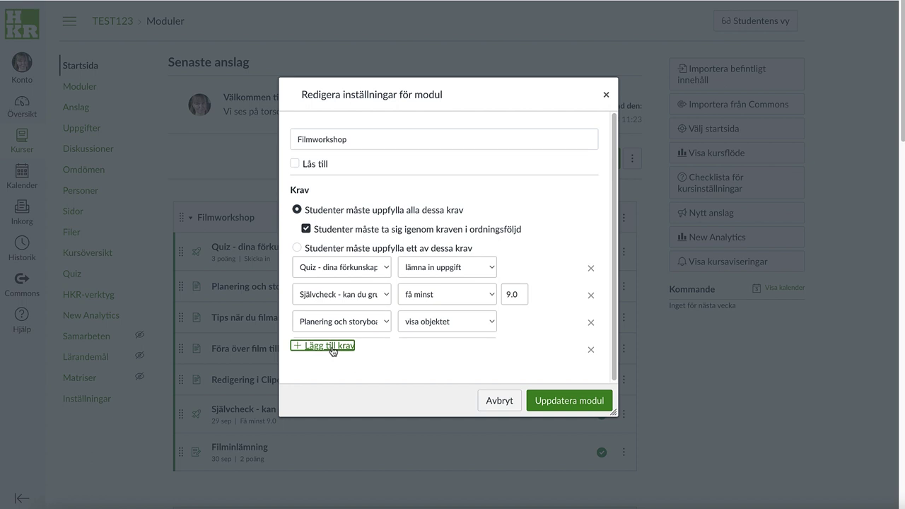
{"action": "left_click", "coordinate": [383, 349]}
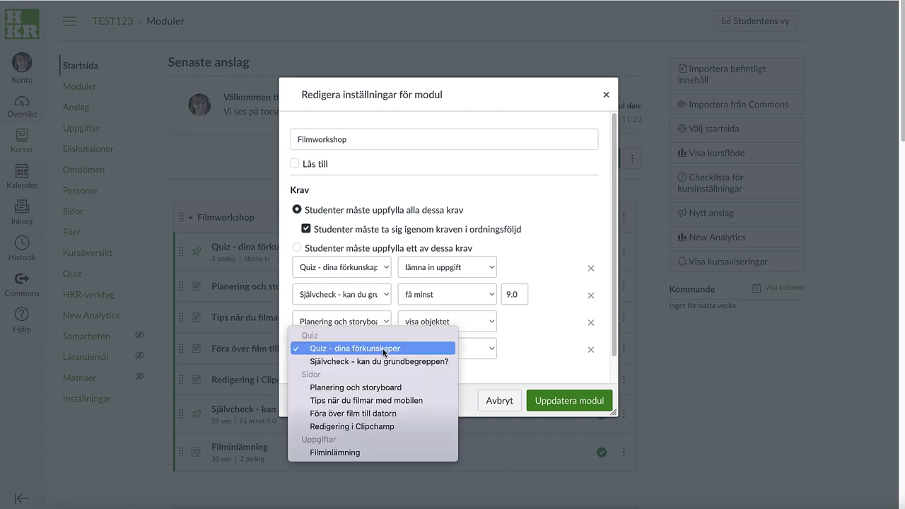
{"action": "left_click", "coordinate": [379, 401]}
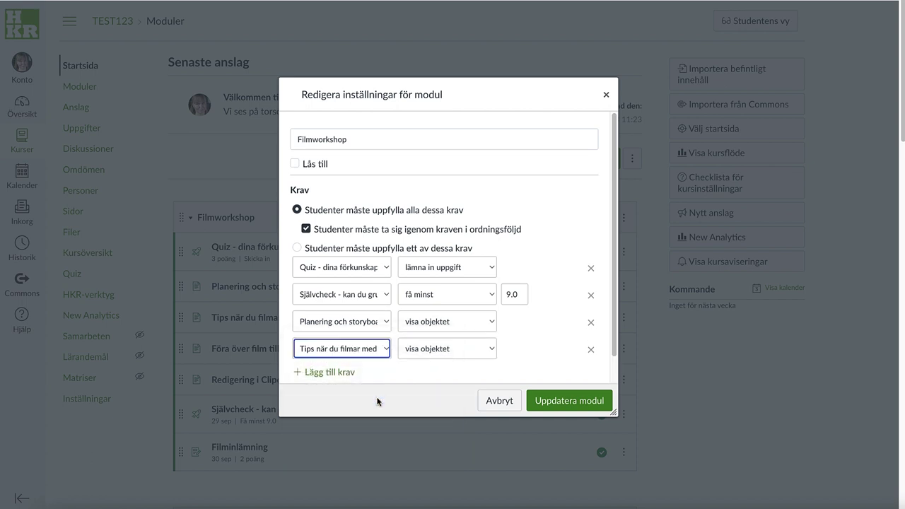
Step: Add "visa objektet" requirements for "Föra över film till datorn" and "Redigering i Clipchamp", and update the module, letting students continue
{"action": "left_click", "coordinate": [330, 373]}
{"action": "scroll", "coordinate": [507, 353], "scroll_direction": "down", "scroll_amount": 1}
{"action": "scroll", "coordinate": [507, 354], "scroll_direction": "down", "scroll_amount": 1}
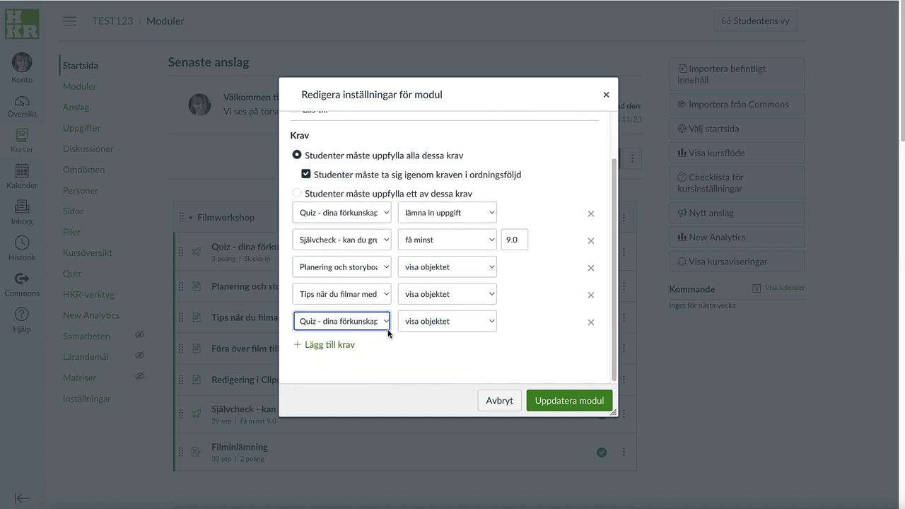
{"action": "left_click", "coordinate": [387, 323]}
{"action": "left_click", "coordinate": [360, 382]}
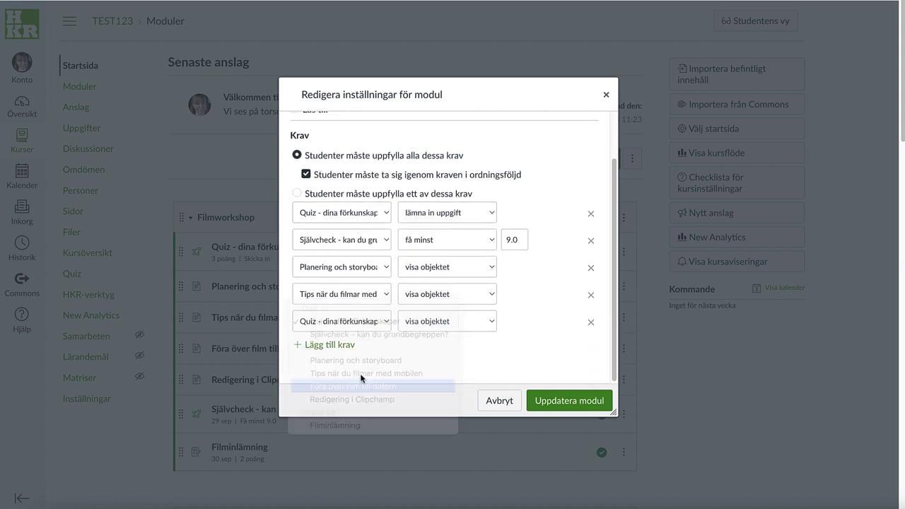
{"action": "left_click", "coordinate": [330, 346]}
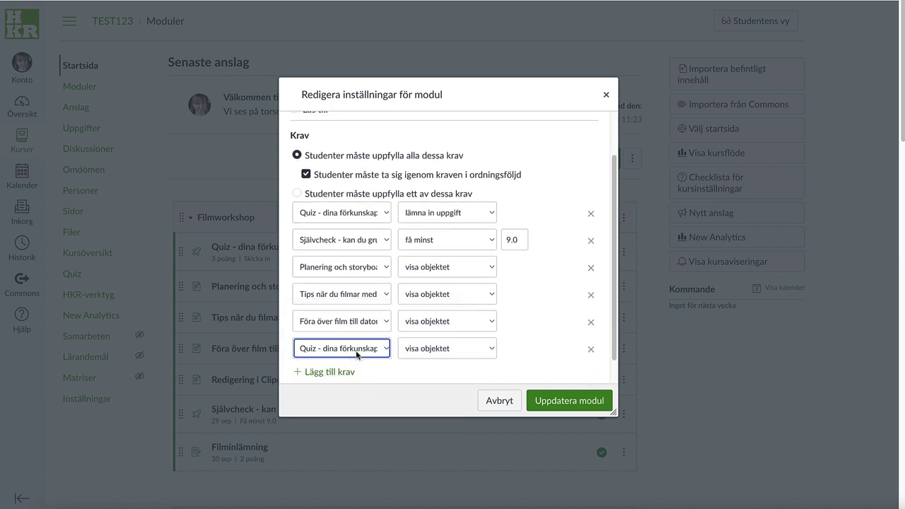
{"action": "left_click", "coordinate": [356, 352]}
{"action": "left_click", "coordinate": [361, 425]}
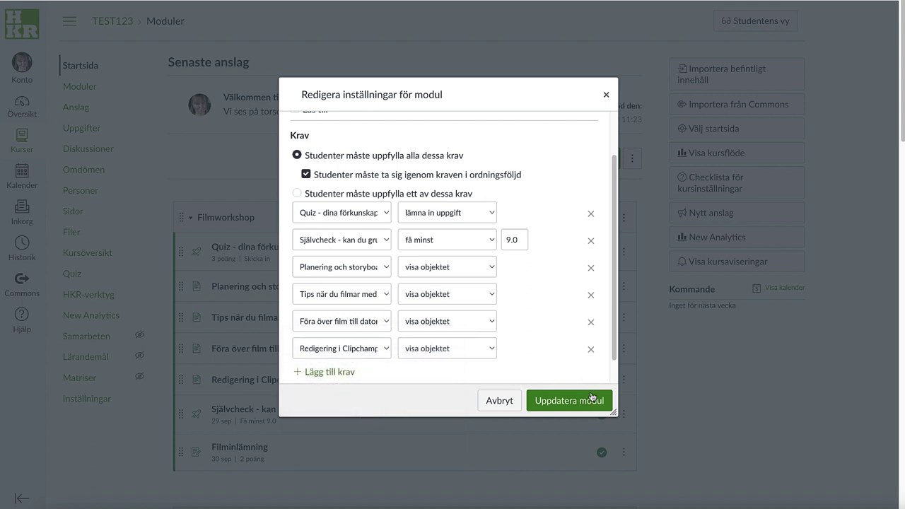
{"action": "left_click", "coordinate": [570, 401]}
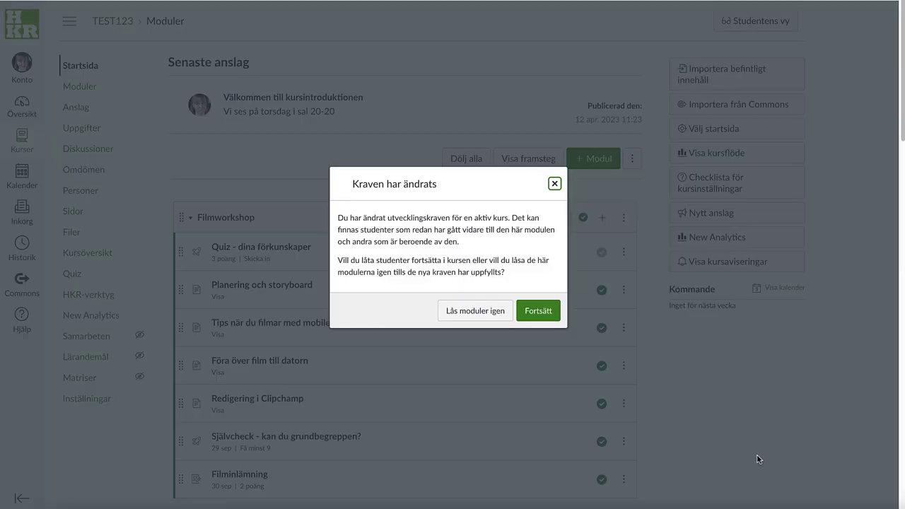
{"action": "left_click", "coordinate": [539, 313]}
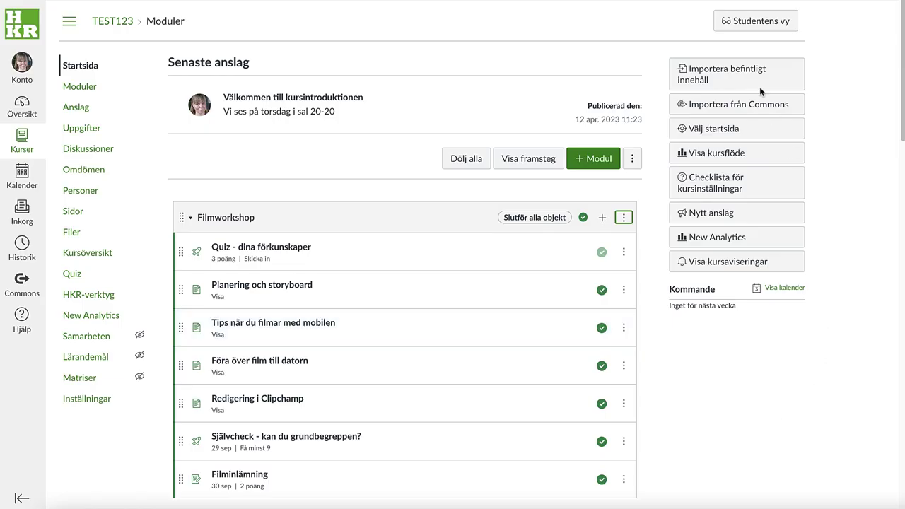
Step: Open the course in student view to check the page-viewing requirements in Filmworkshop
{"action": "left_click", "coordinate": [747, 24]}
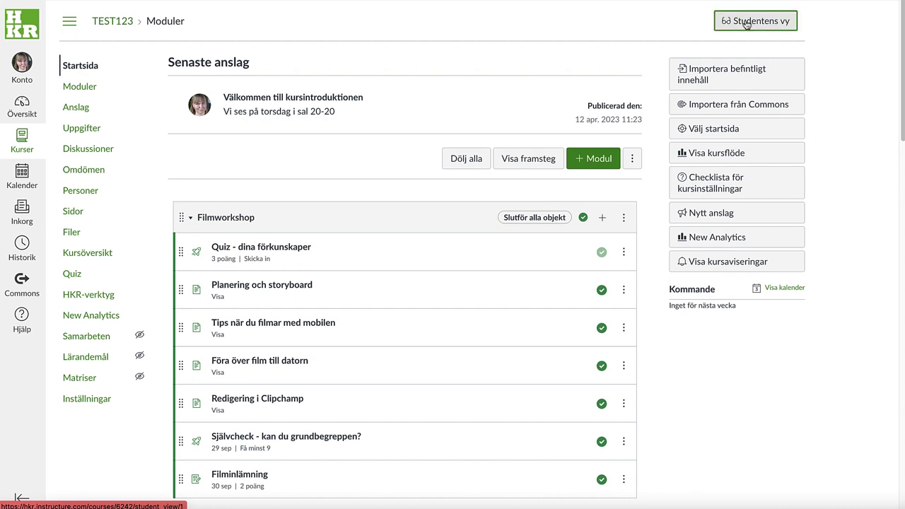